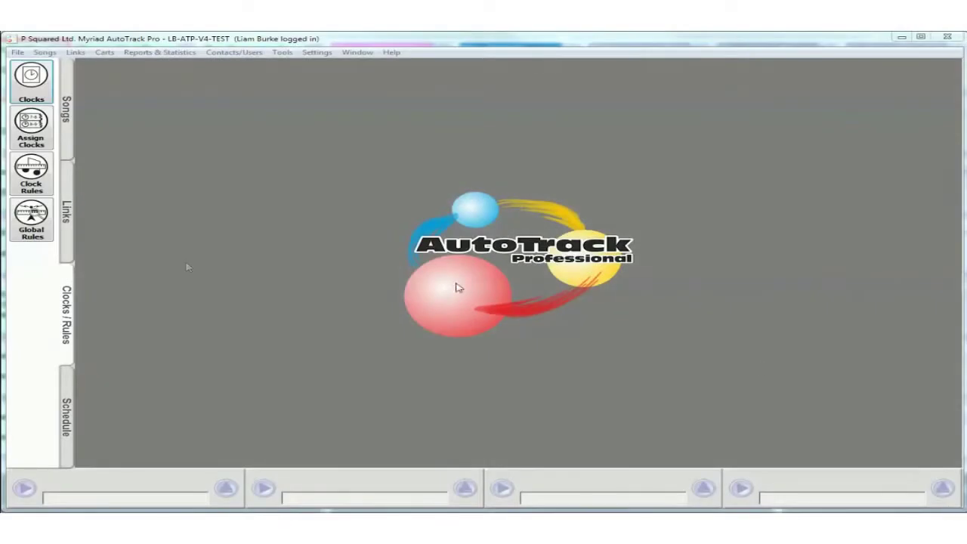
Show the existing clocks and open the Overnights clock to inspect its items and timings
{"action": "left_click", "coordinate": [37, 89]}
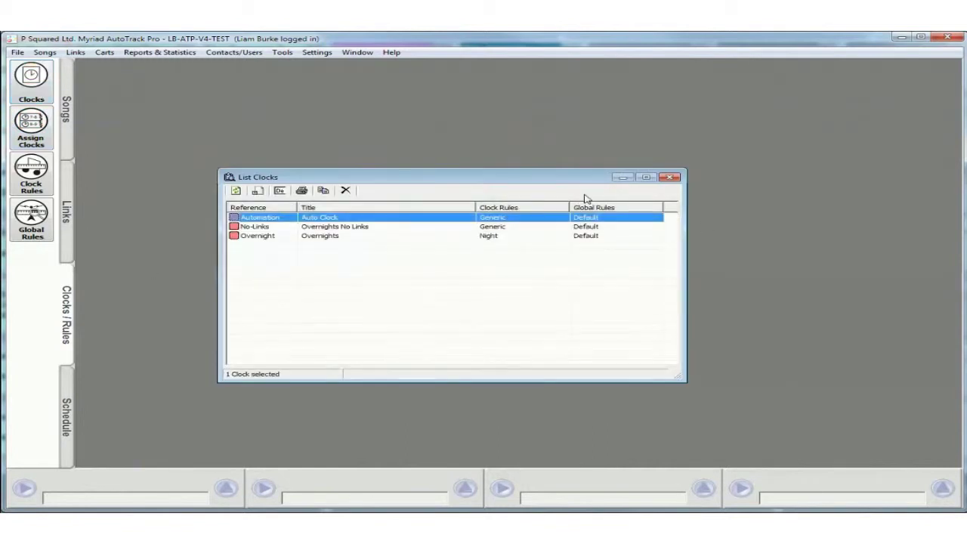
{"action": "left_click", "coordinate": [323, 238]}
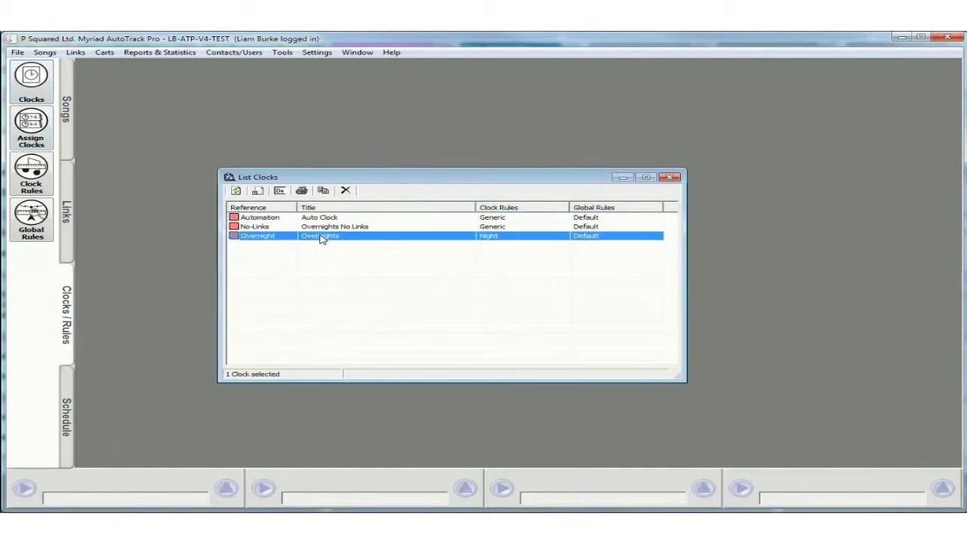
{"action": "double_click", "coordinate": [322, 238]}
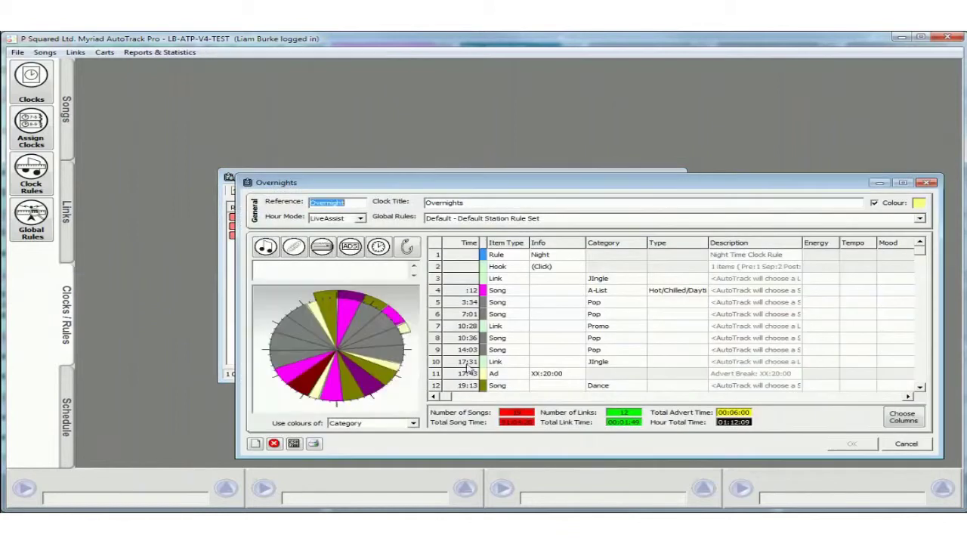
{"action": "left_click", "coordinate": [903, 182]}
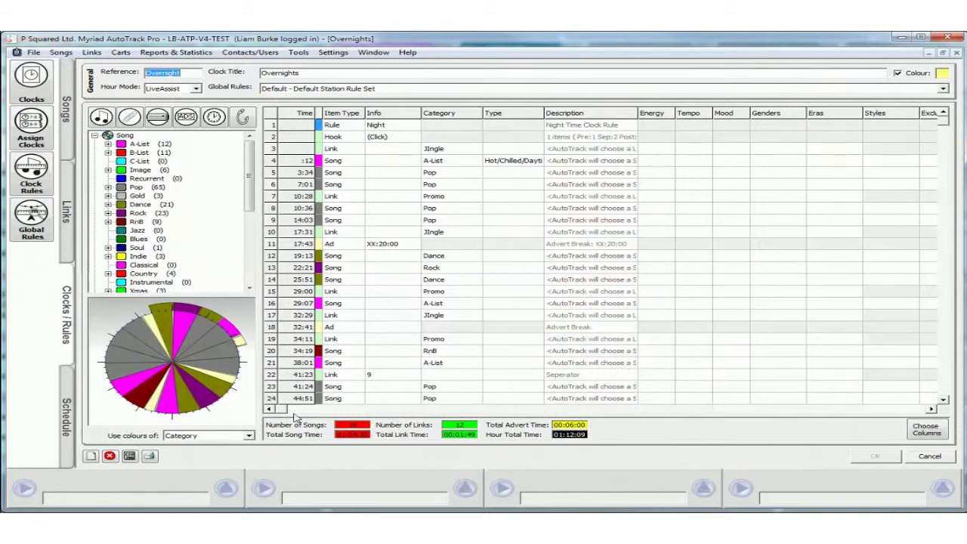
{"action": "left_click_drag", "start_coordinate": [283, 410], "coordinate": [922, 415]}
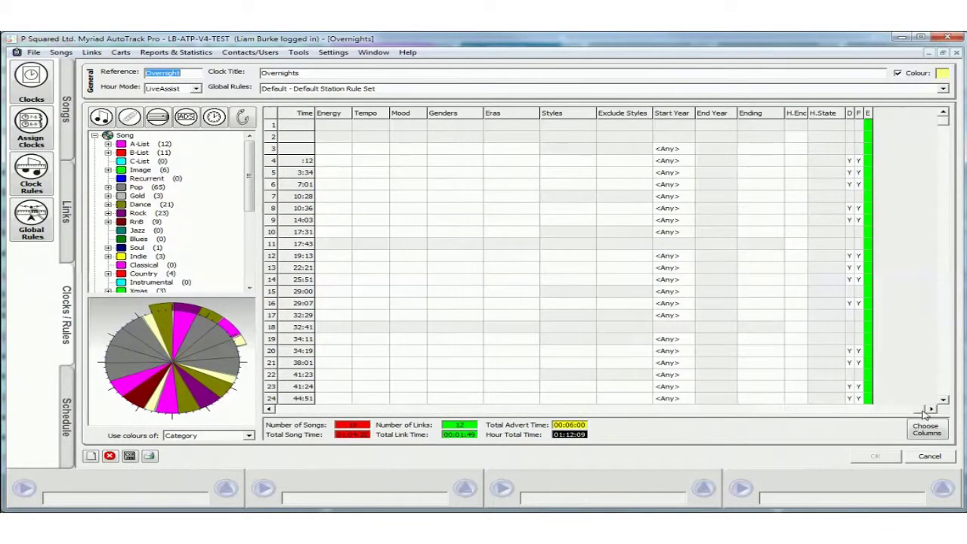
{"action": "left_click", "coordinate": [957, 53]}
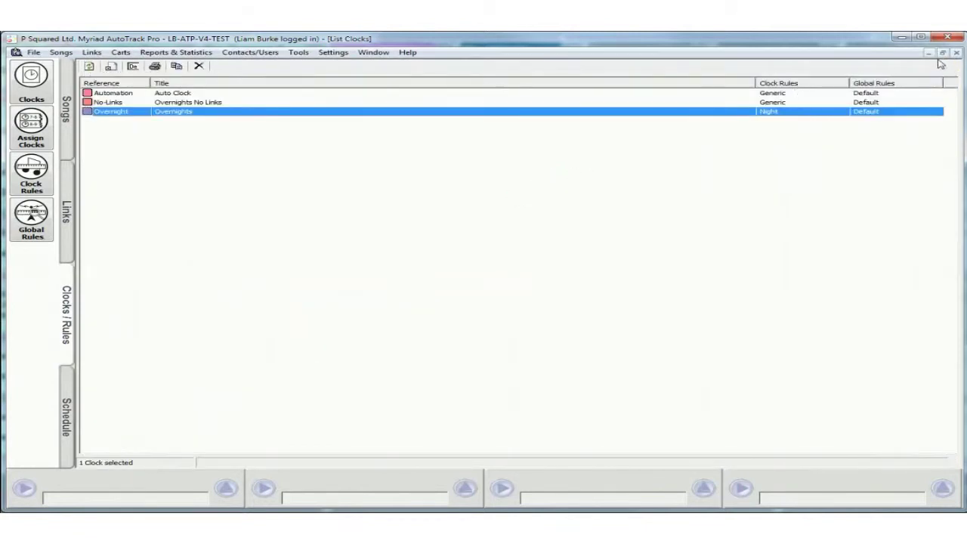
{"action": "left_click", "coordinate": [943, 53]}
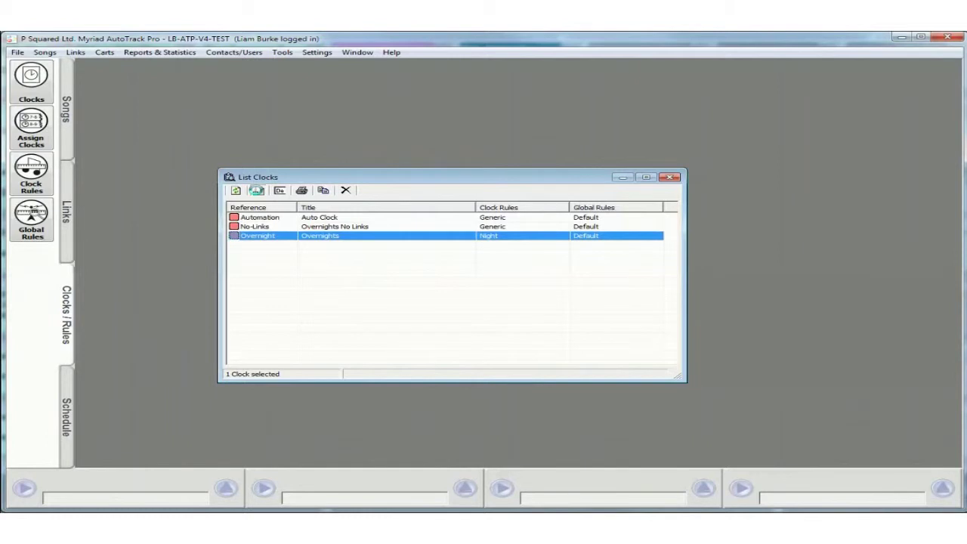
{"action": "left_click", "coordinate": [257, 190]}
Name the new clock 'My Clock' with AutoFade hour mode and the Default Station Rule Set
{"action": "left_click", "coordinate": [911, 183]}
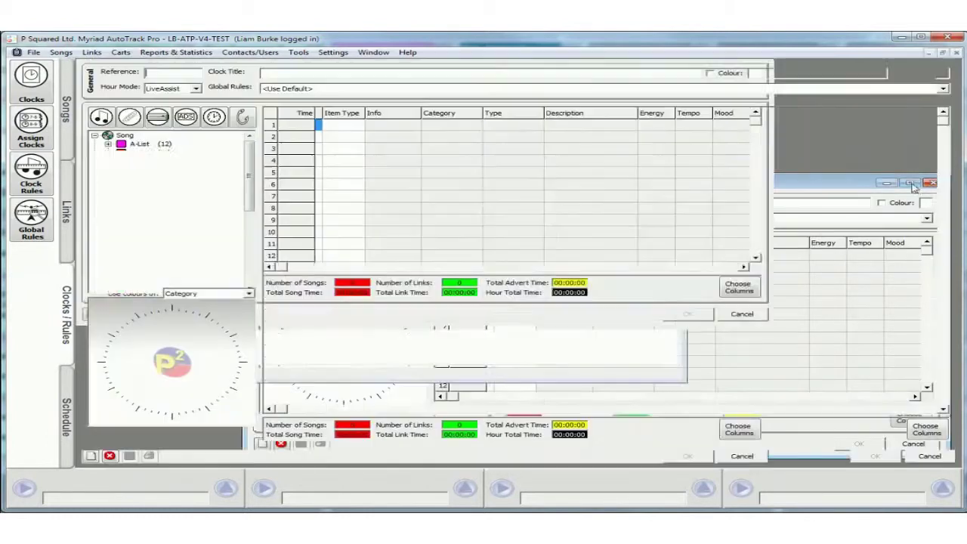
{"action": "type", "text": "myclock"}
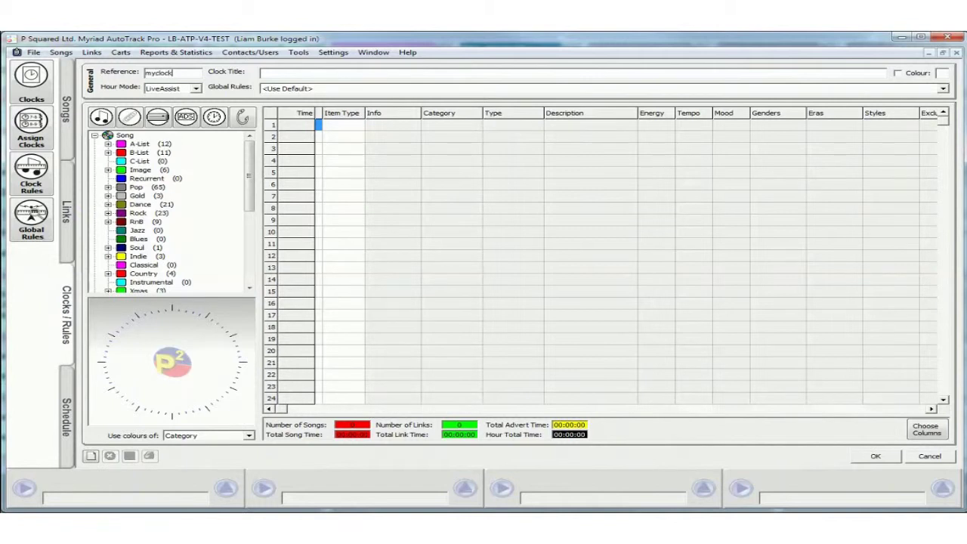
{"action": "type", "text": "My Clock"}
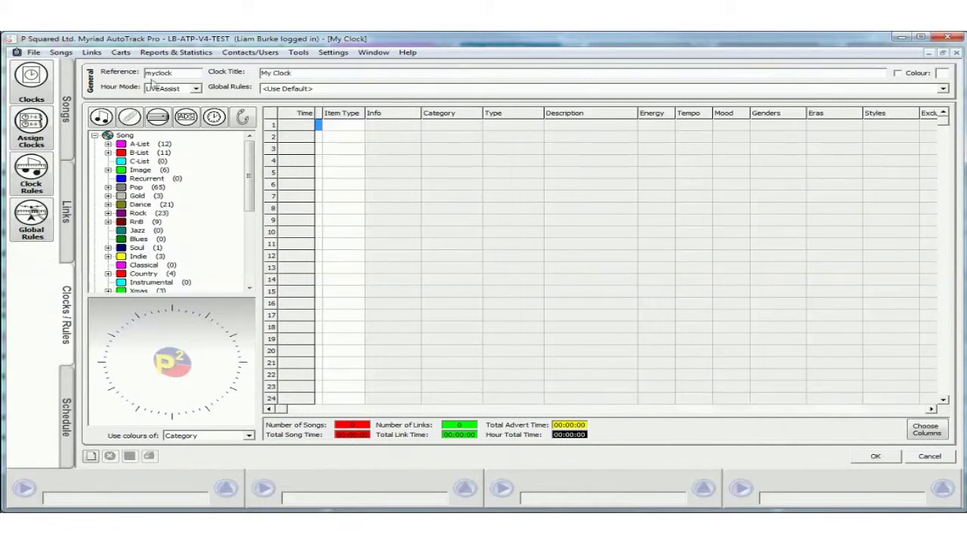
{"action": "left_click", "coordinate": [196, 88]}
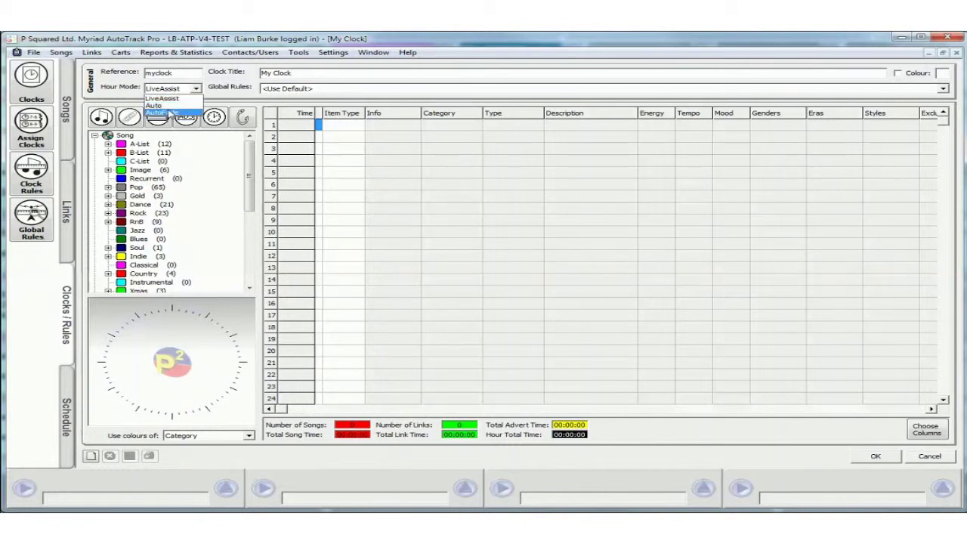
{"action": "left_click", "coordinate": [170, 110]}
{"action": "left_click", "coordinate": [943, 89]}
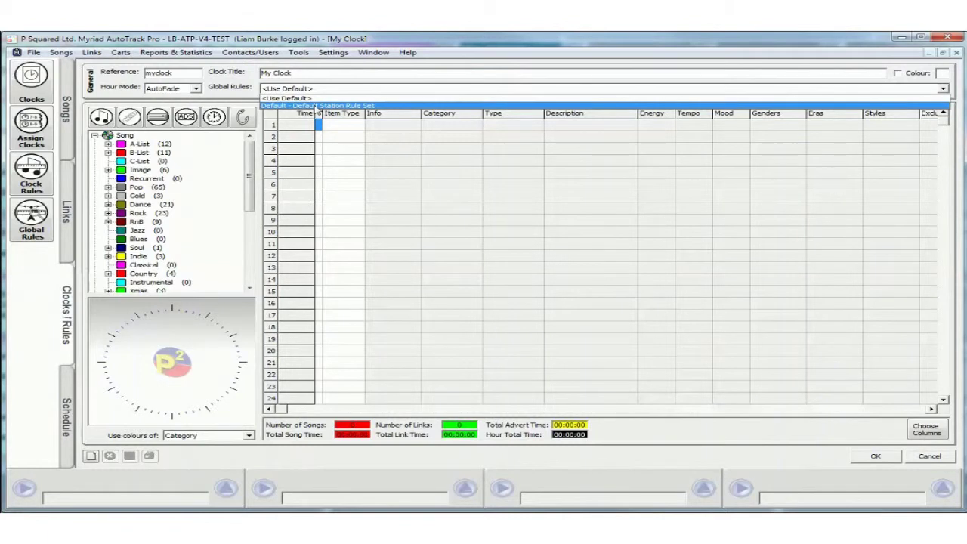
{"action": "left_click", "coordinate": [317, 106]}
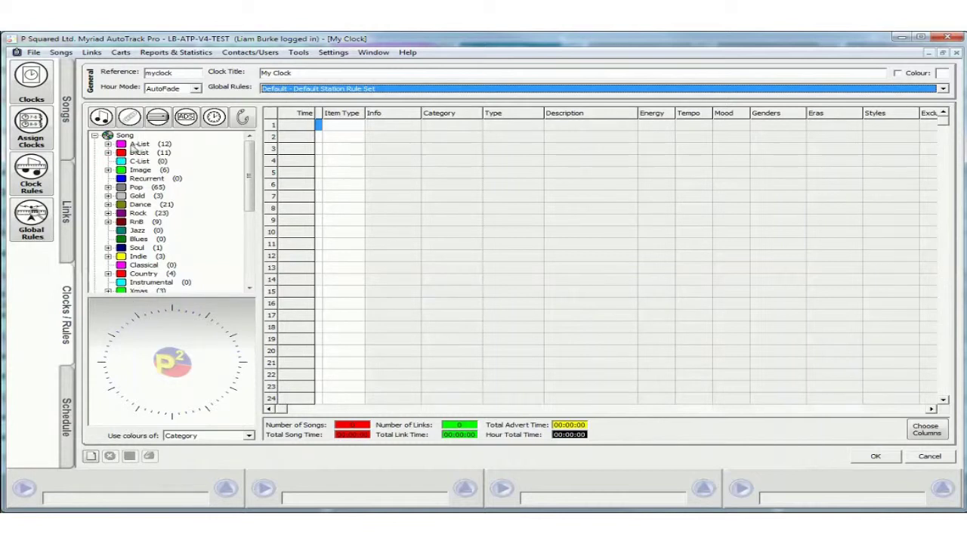
Add an opening jingle, then A-List, Pop, Dance and Rock songs as rows 1-5
{"action": "left_click_drag", "start_coordinate": [248, 176], "coordinate": [245, 228]}
{"action": "left_click_drag", "start_coordinate": [138, 197], "coordinate": [320, 133]}
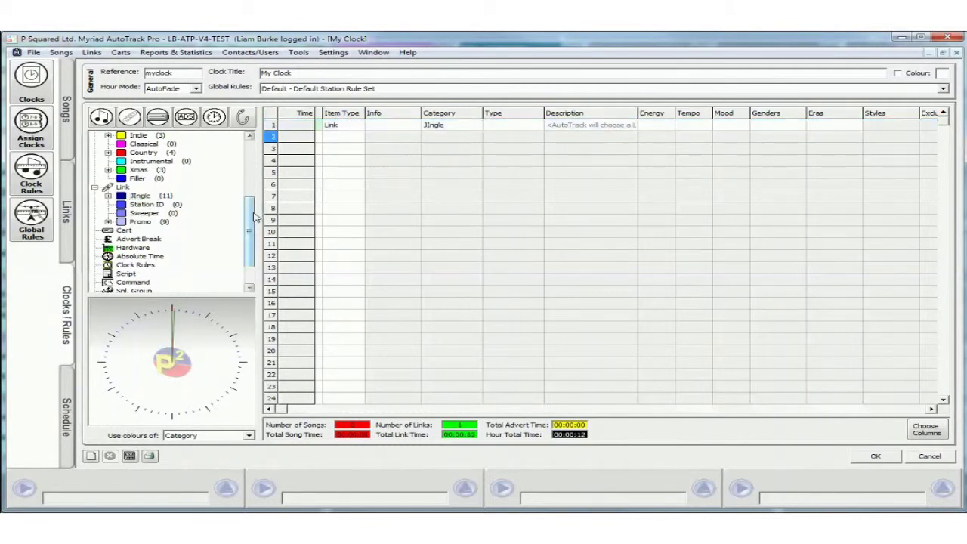
{"action": "left_click_drag", "start_coordinate": [249, 217], "coordinate": [248, 155]}
{"action": "left_click_drag", "start_coordinate": [144, 143], "coordinate": [325, 137]}
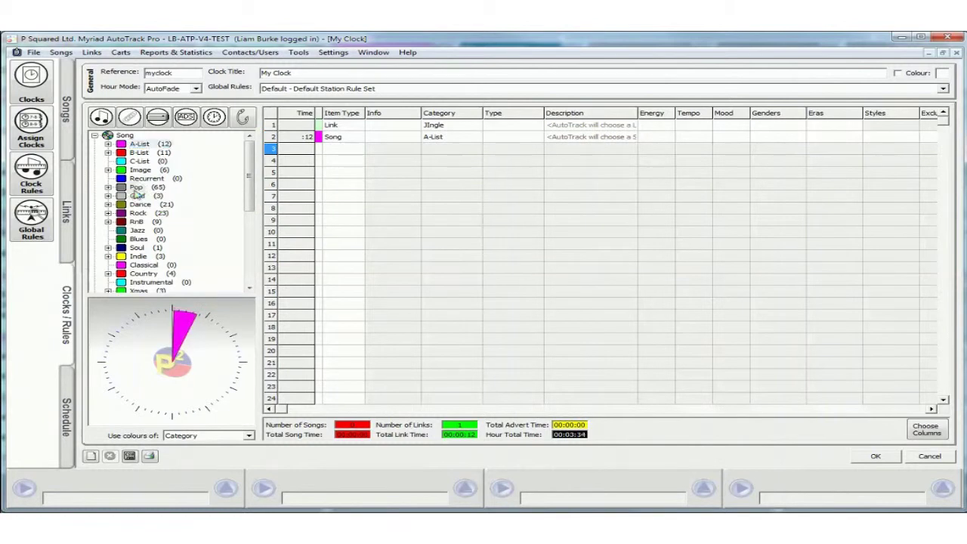
{"action": "left_click_drag", "start_coordinate": [137, 188], "coordinate": [332, 148]}
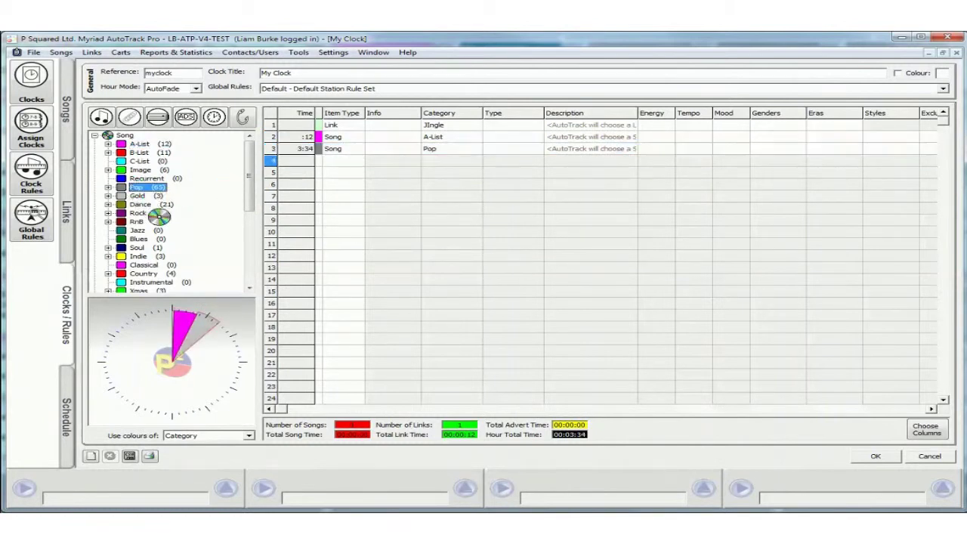
{"action": "left_click_drag", "start_coordinate": [142, 204], "coordinate": [363, 164]}
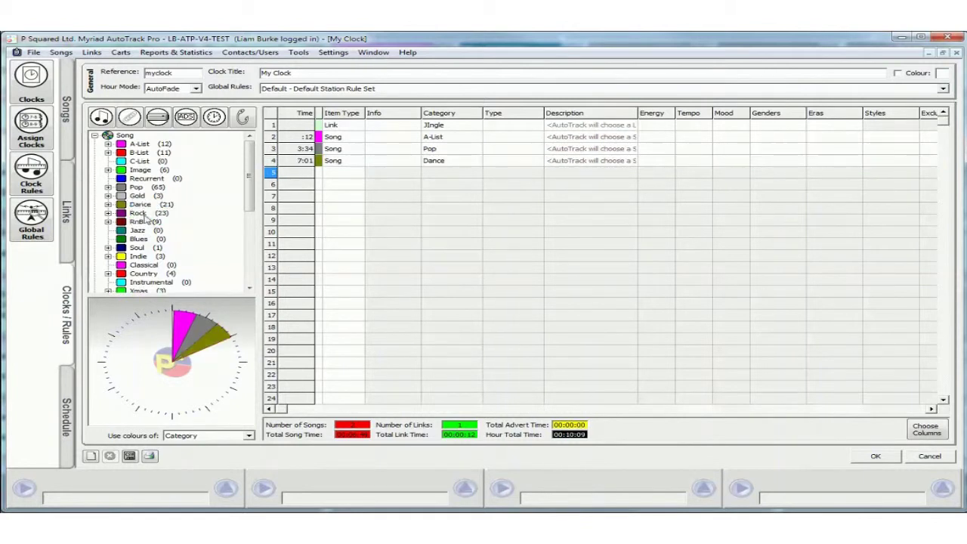
{"action": "left_click_drag", "start_coordinate": [144, 215], "coordinate": [339, 177]}
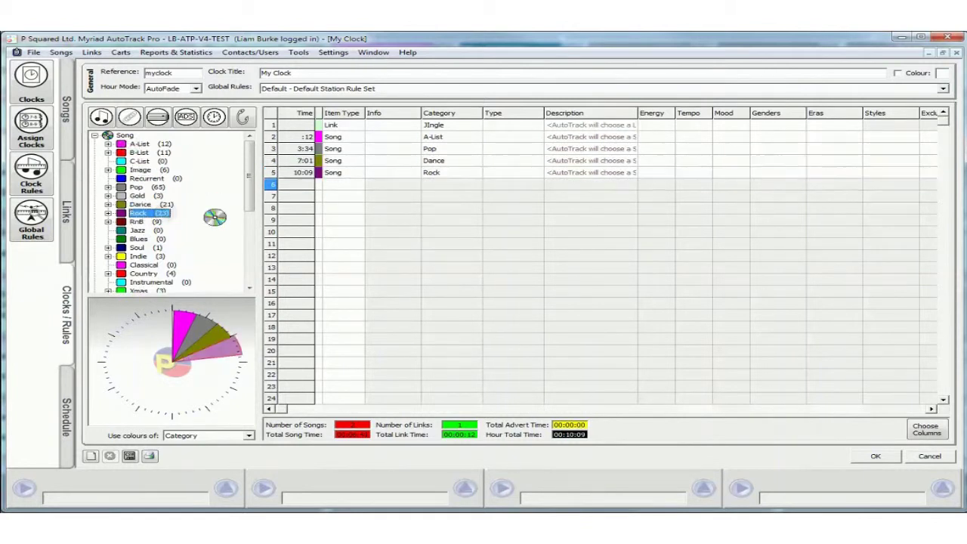
Add a second jingle and an advert break timed at XX:15:00 as rows 6-7
{"action": "scroll", "coordinate": [252, 179], "scroll_direction": "down", "scroll_amount": 5}
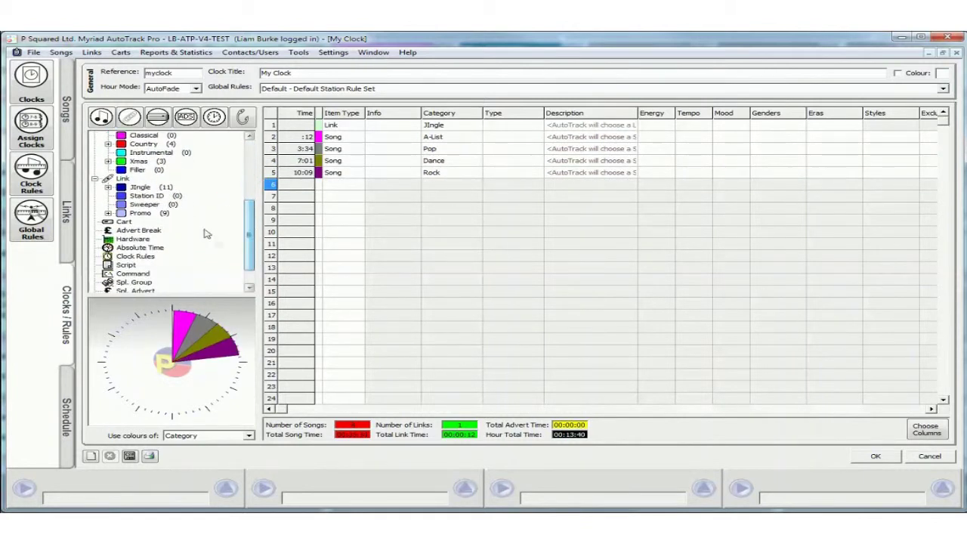
{"action": "left_click_drag", "start_coordinate": [140, 187], "coordinate": [276, 202]}
{"action": "scroll", "coordinate": [254, 194], "scroll_direction": "up", "scroll_amount": 5}
{"action": "scroll", "coordinate": [254, 194], "scroll_direction": "down", "scroll_amount": 5}
{"action": "left_click_drag", "start_coordinate": [138, 229], "coordinate": [424, 205]}
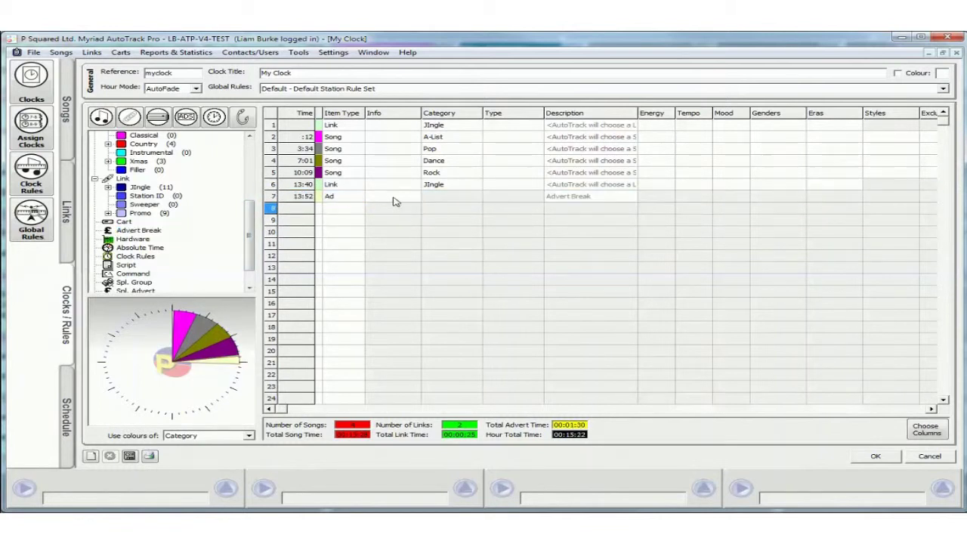
{"action": "double_click", "coordinate": [393, 196]}
{"action": "type", "text": "15:00"}
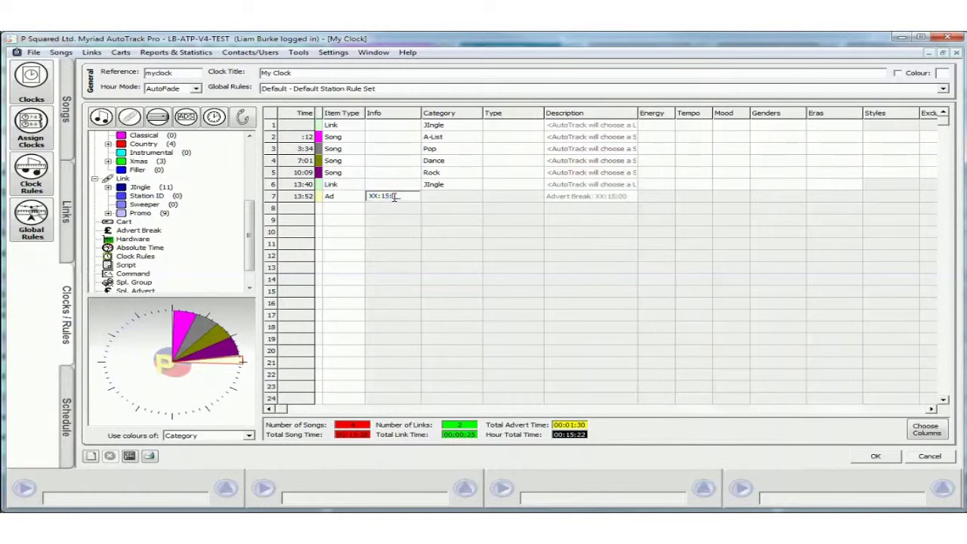
{"action": "left_click", "coordinate": [300, 127]}
Paste the seven-item block at rows 8, 15 and 22 so the clock reaches 59:59
{"action": "left_click", "coordinate": [288, 198], "text": "shift"}
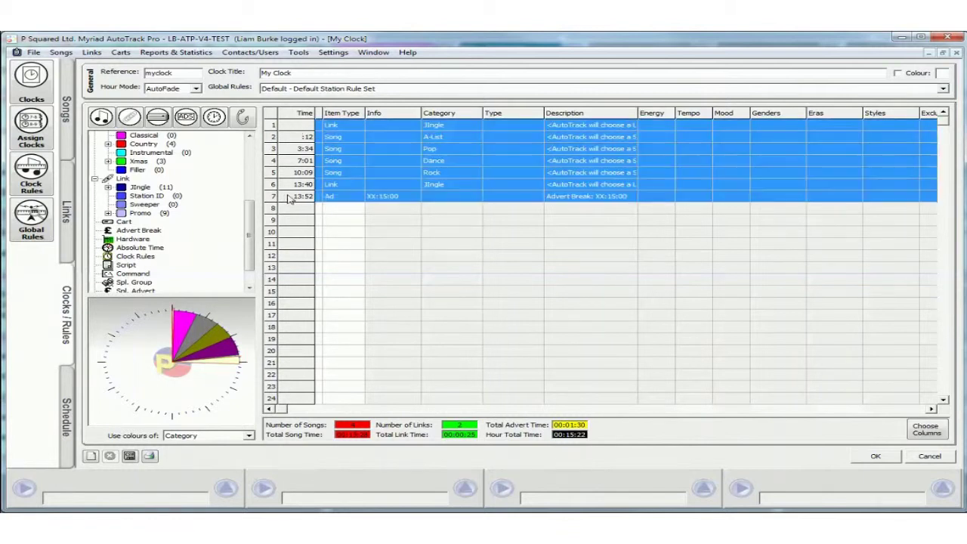
{"action": "right_click", "coordinate": [288, 198]}
{"action": "key", "text": "Escape"}
{"action": "right_click", "coordinate": [297, 214]}
{"action": "left_click", "coordinate": [328, 239]}
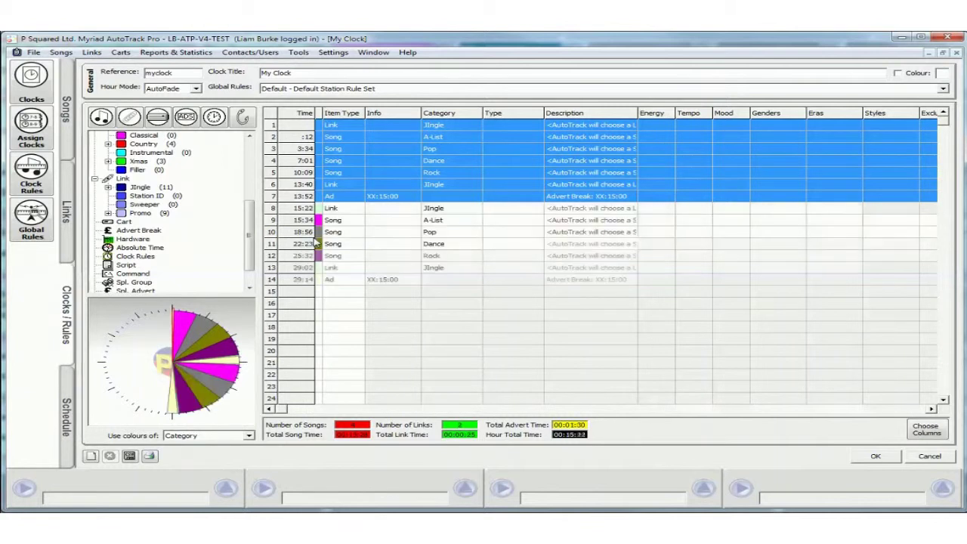
{"action": "right_click", "coordinate": [294, 292]}
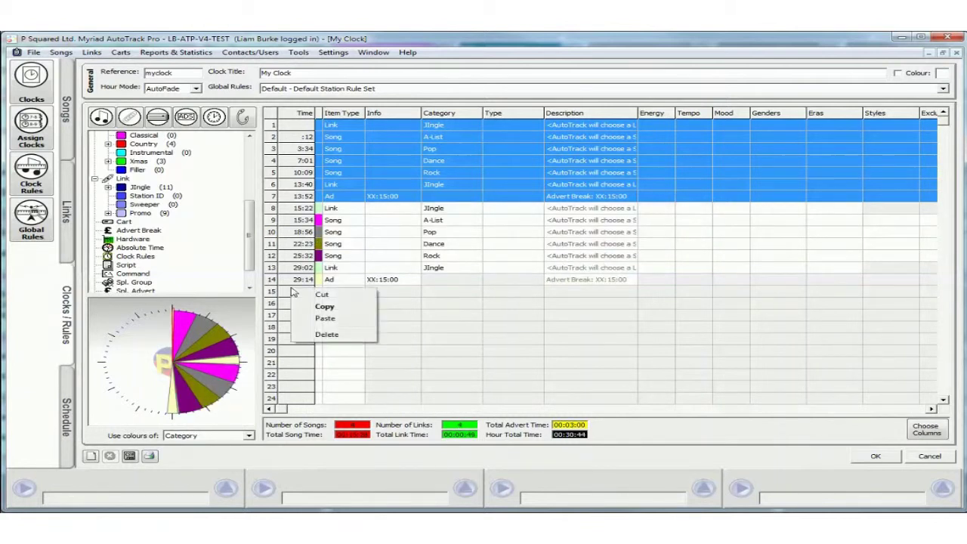
{"action": "left_click", "coordinate": [323, 317]}
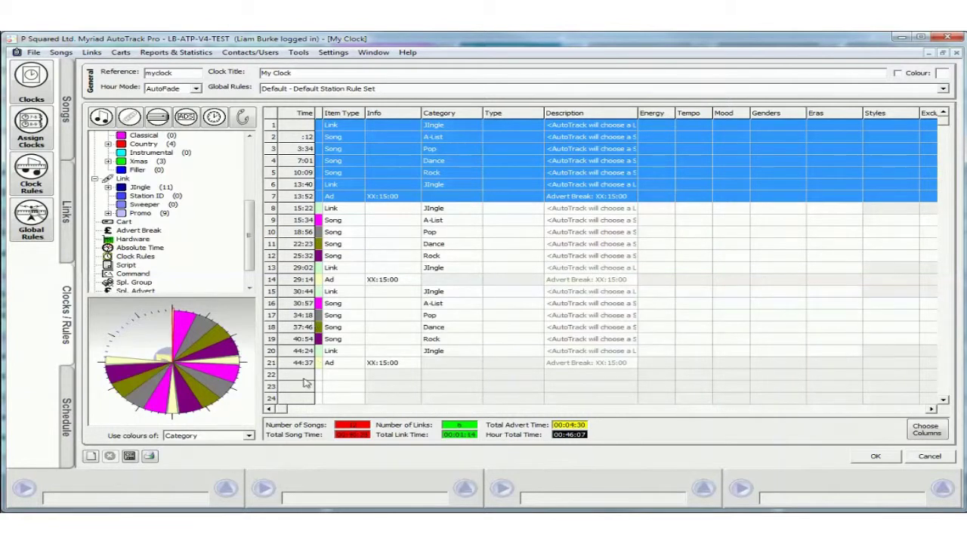
{"action": "right_click", "coordinate": [306, 383]}
{"action": "left_click", "coordinate": [336, 409]}
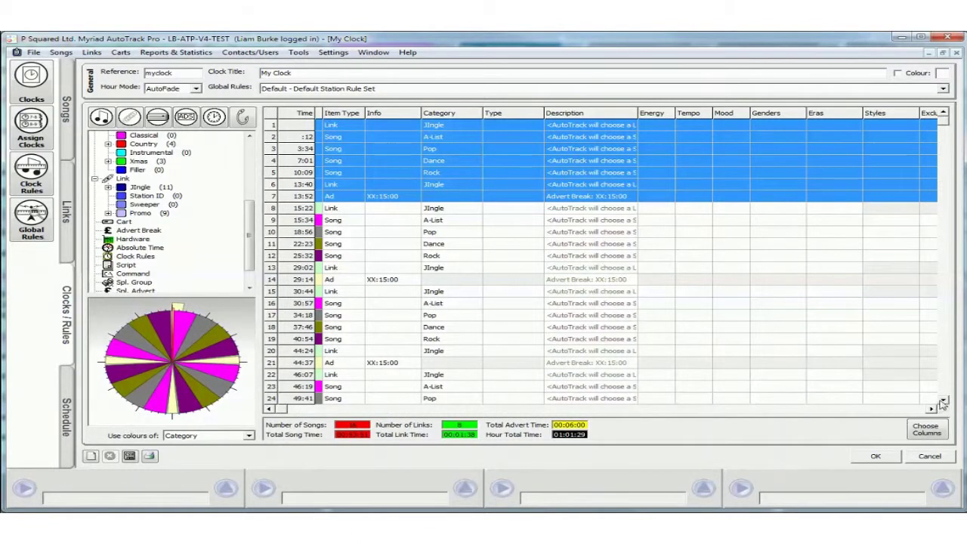
{"action": "scroll", "coordinate": [943, 403], "scroll_direction": "down", "scroll_amount": 4}
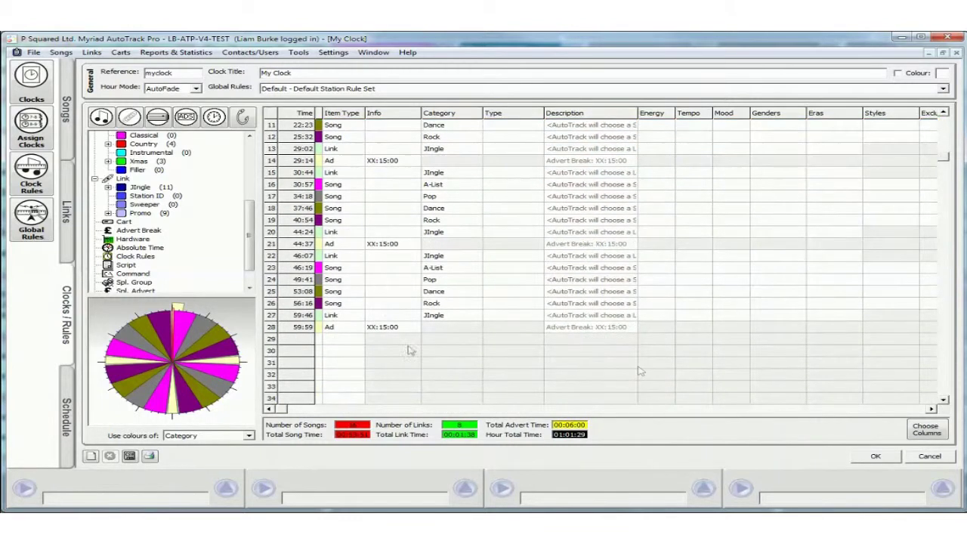
{"action": "left_click", "coordinate": [355, 342]}
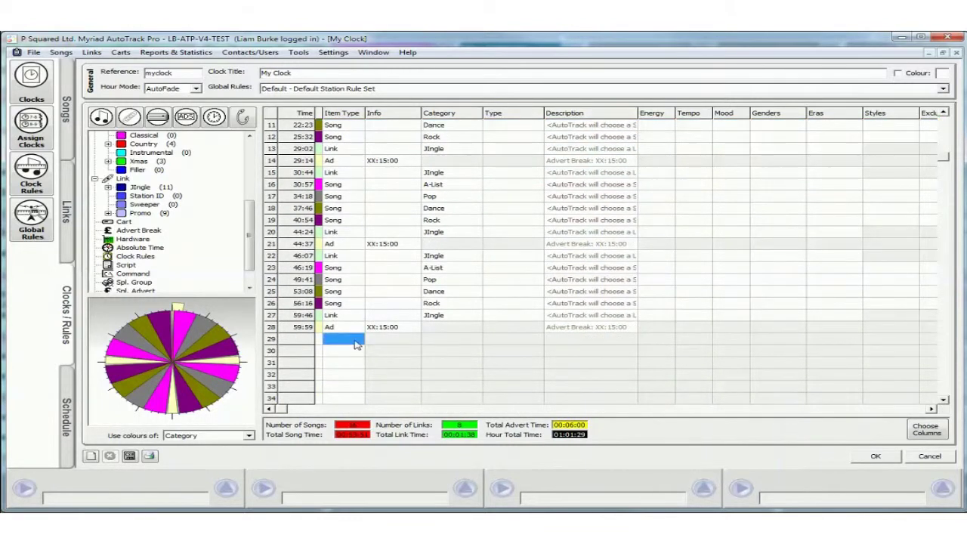
Make row 29 a Song with category Recurrent at the end of My Clock
{"action": "left_click", "coordinate": [356, 344]}
{"action": "left_click", "coordinate": [339, 393]}
{"action": "left_click", "coordinate": [465, 344]}
{"action": "left_click", "coordinate": [467, 346]}
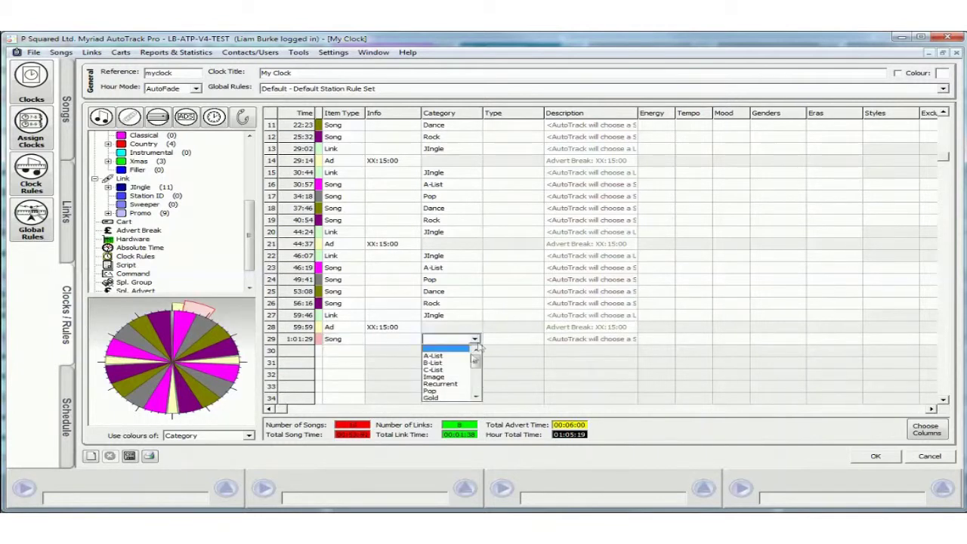
{"action": "left_click", "coordinate": [449, 390]}
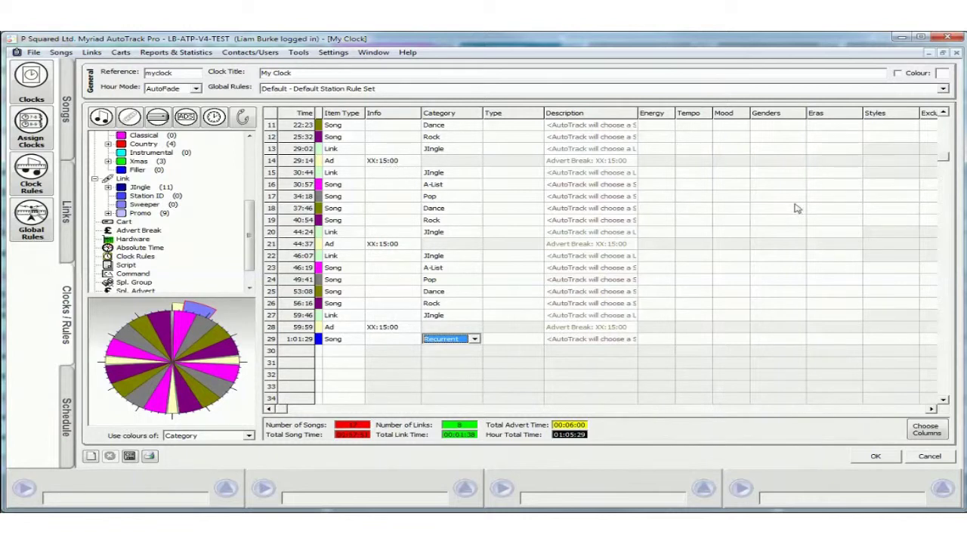
{"action": "left_click", "coordinate": [943, 114]}
{"action": "scroll", "coordinate": [944, 113], "scroll_direction": "up", "scroll_amount": 2}
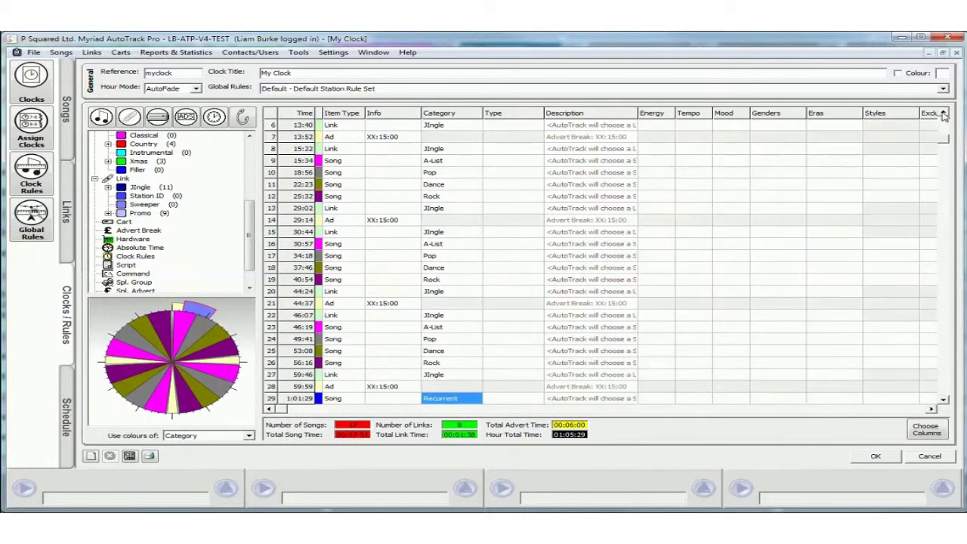
Retime the ad breaks in rows 14, 21 and 28 to XX:30:00, XX:45:00 and XX:55:00
{"action": "left_click", "coordinate": [394, 224]}
{"action": "left_click", "coordinate": [394, 220]}
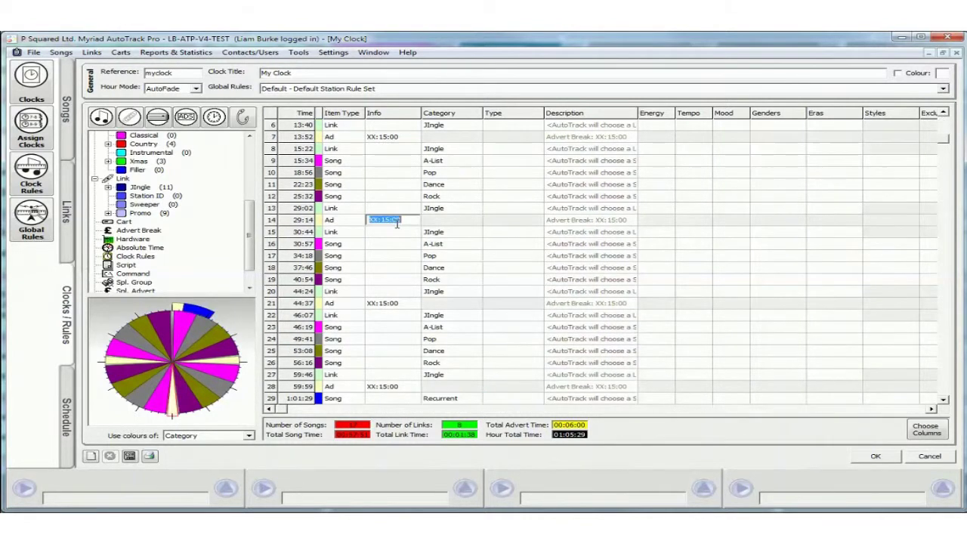
{"action": "type", "text": "30"}
{"action": "left_click", "coordinate": [407, 305]}
{"action": "left_click", "coordinate": [406, 304]}
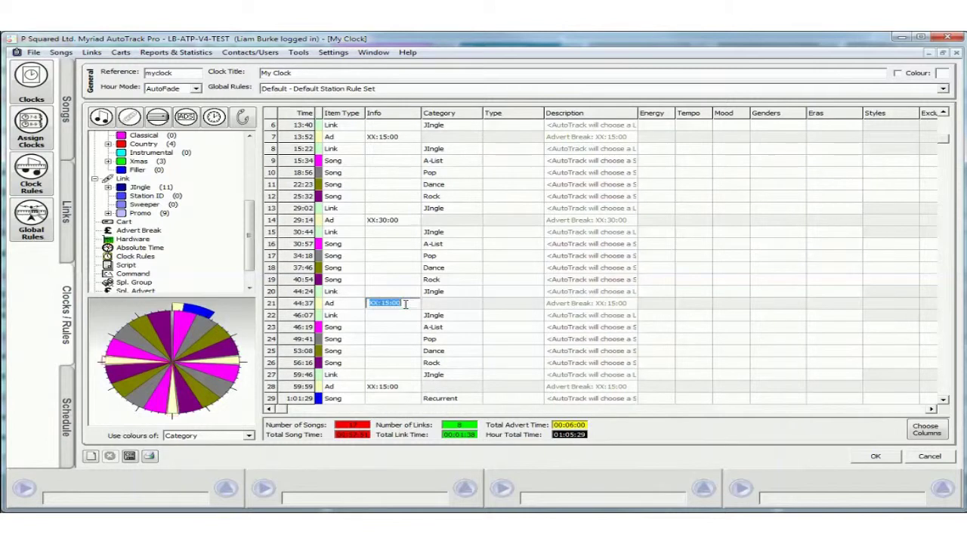
{"action": "type", "text": "45"}
{"action": "left_click", "coordinate": [397, 388]}
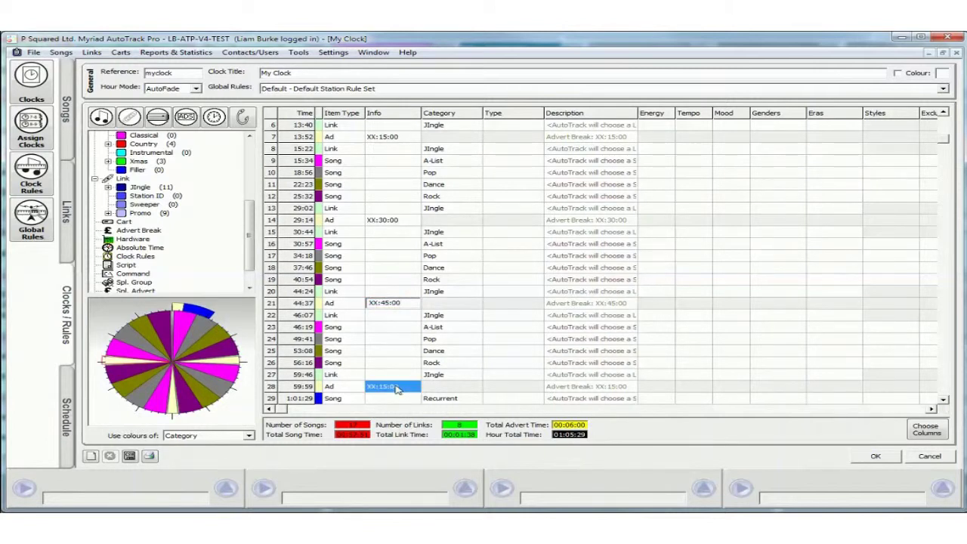
{"action": "left_click", "coordinate": [397, 387]}
{"action": "type", "text": "5"}
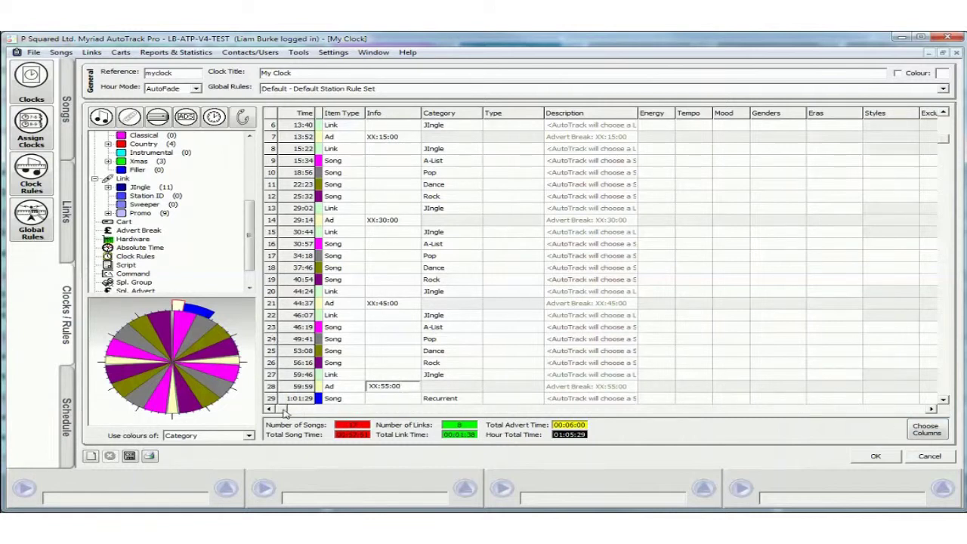
{"action": "left_click_drag", "start_coordinate": [285, 410], "coordinate": [508, 408]}
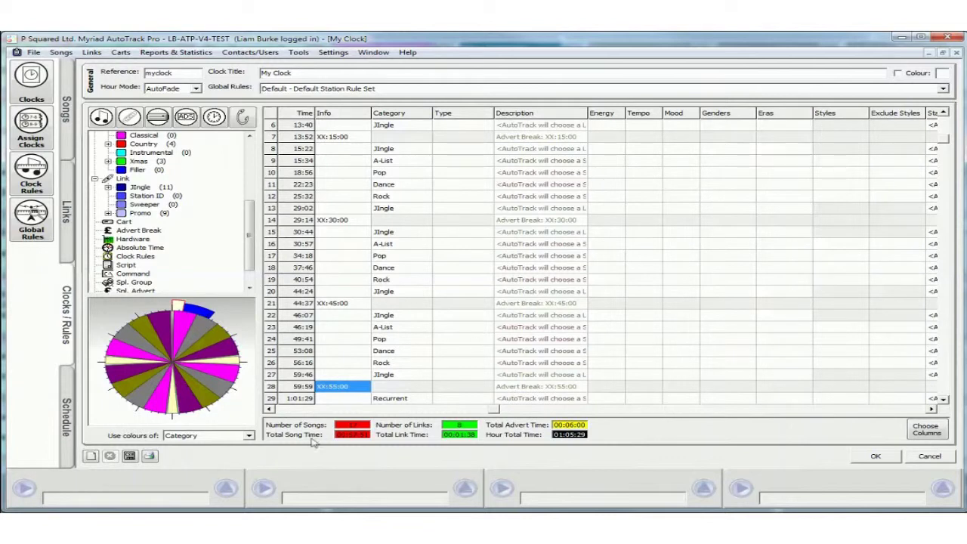
Review the grid's remaining columns and save My Clock as myclock
{"action": "left_click", "coordinate": [933, 409]}
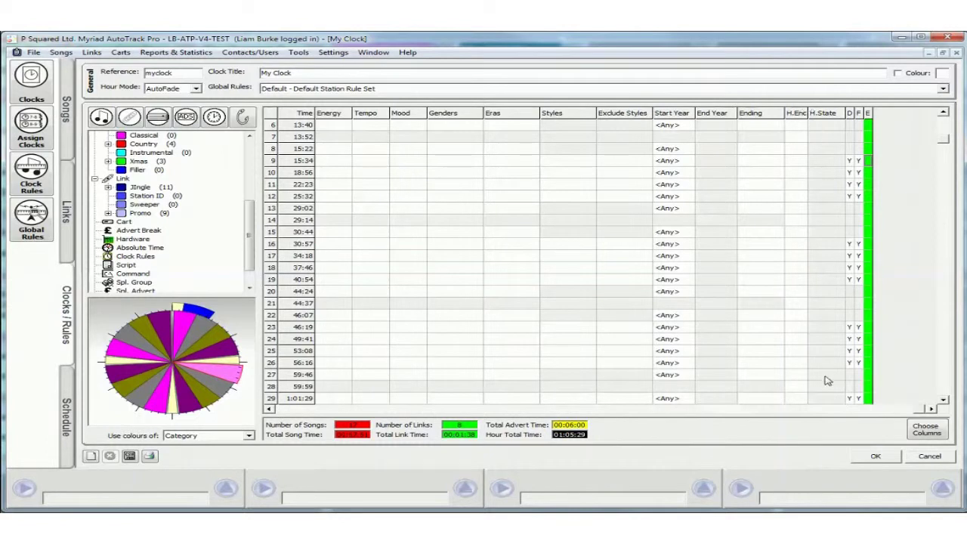
{"action": "left_click", "coordinate": [874, 457]}
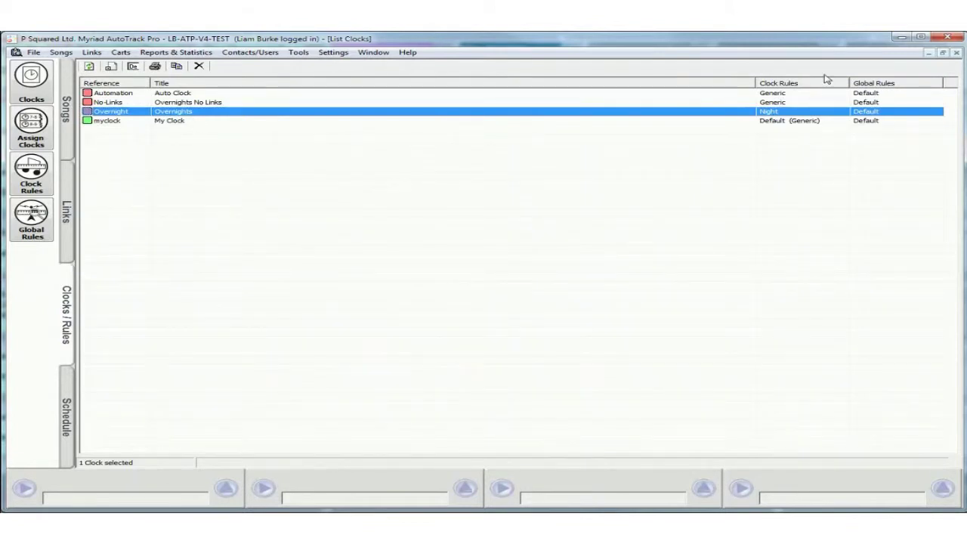
Assign myclock to the 11:00 hour for every day in the General schedule
{"action": "left_click", "coordinate": [941, 53]}
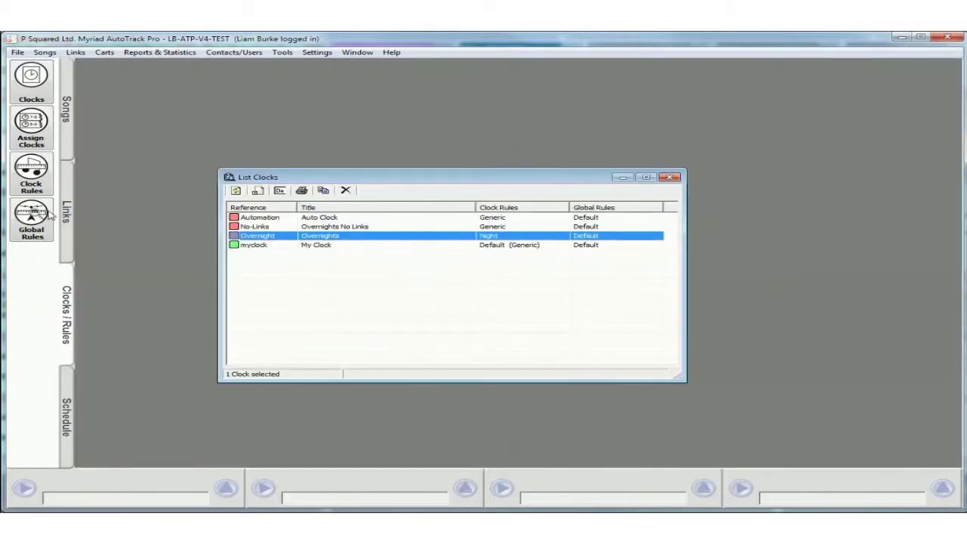
{"action": "left_click", "coordinate": [30, 126]}
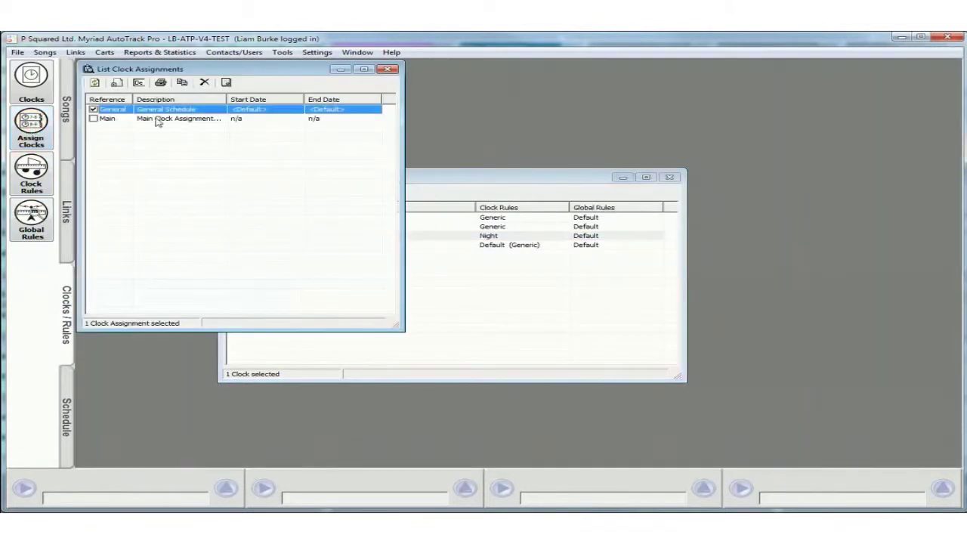
{"action": "double_click", "coordinate": [195, 109]}
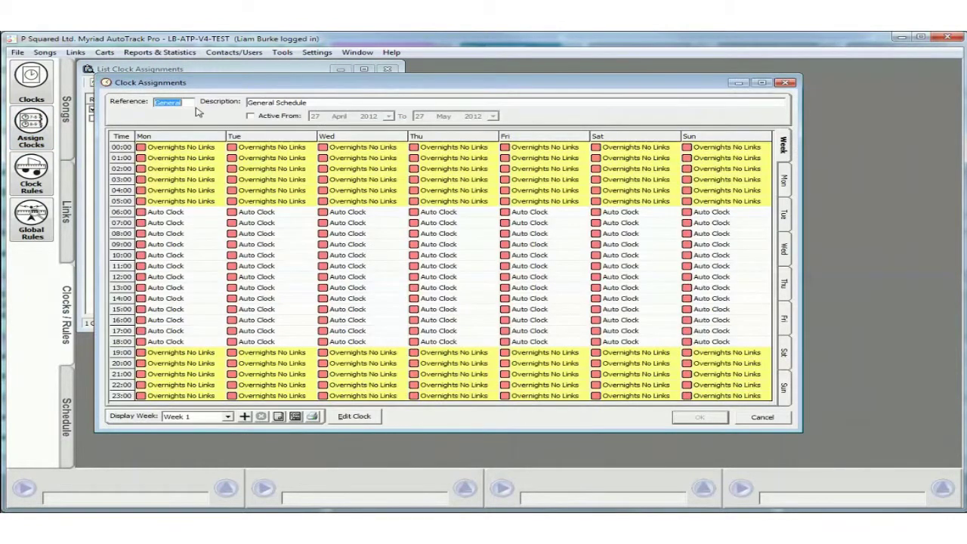
{"action": "left_click", "coordinate": [121, 266]}
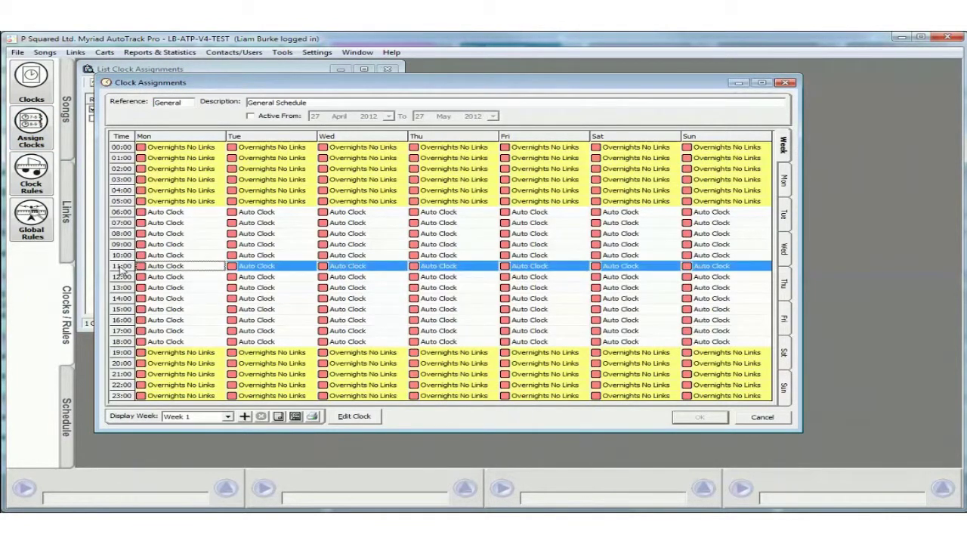
{"action": "right_click", "coordinate": [176, 269]}
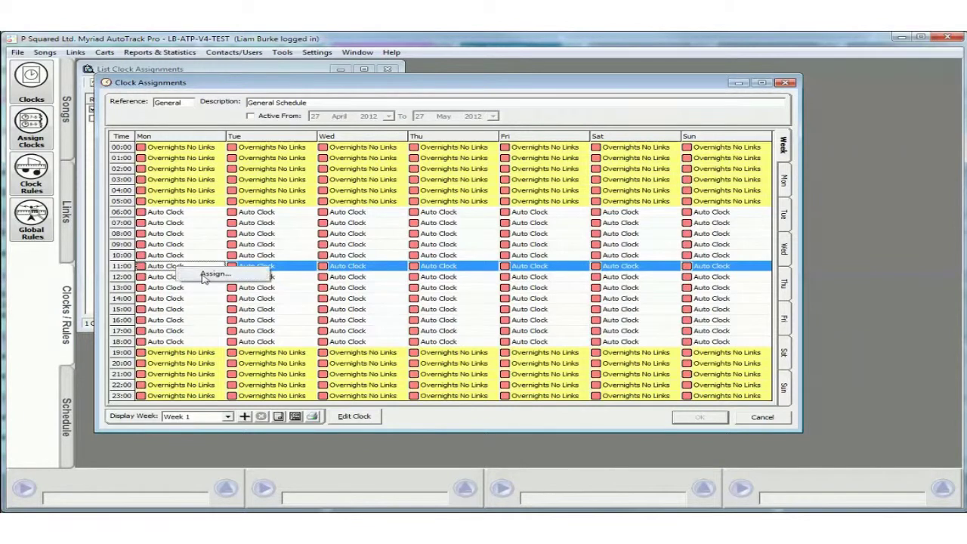
{"action": "left_click", "coordinate": [198, 277]}
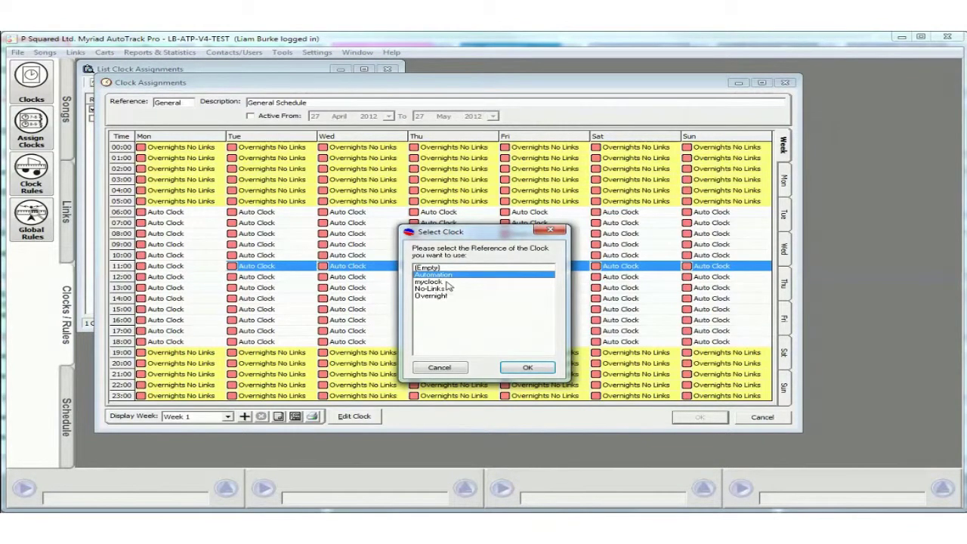
{"action": "double_click", "coordinate": [448, 282]}
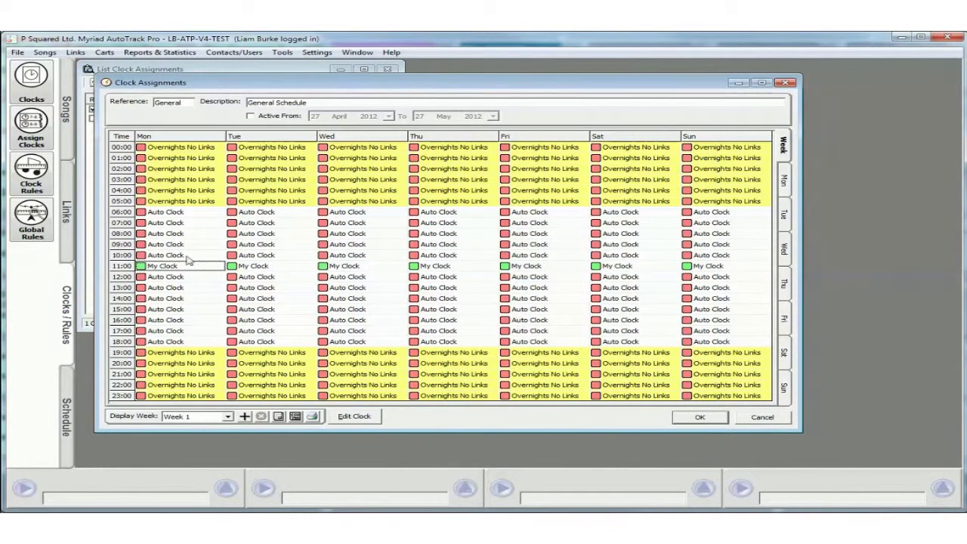